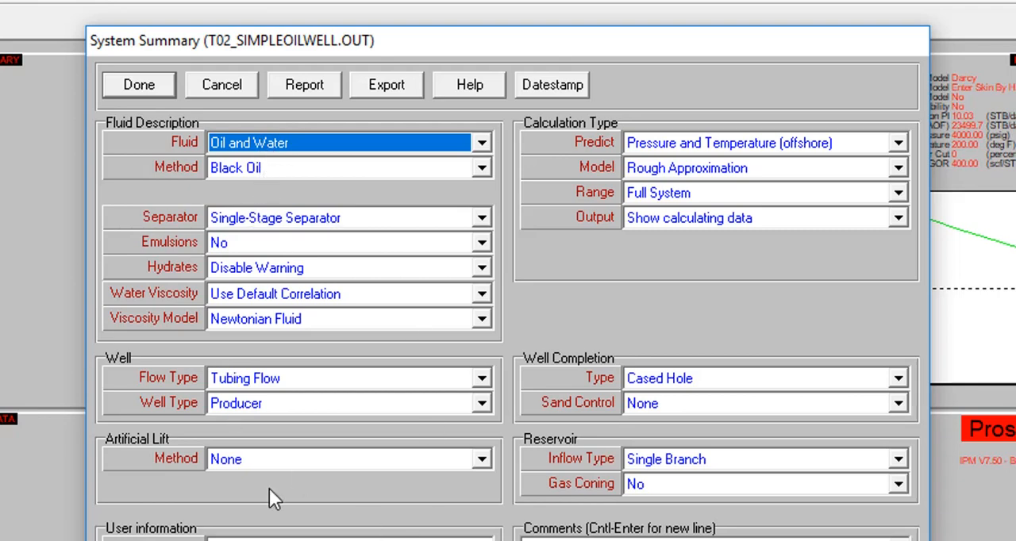
# Close the system summary and reach the Darcy inflow performance model settings from the Calculation menu.
pyautogui.click(138, 85)
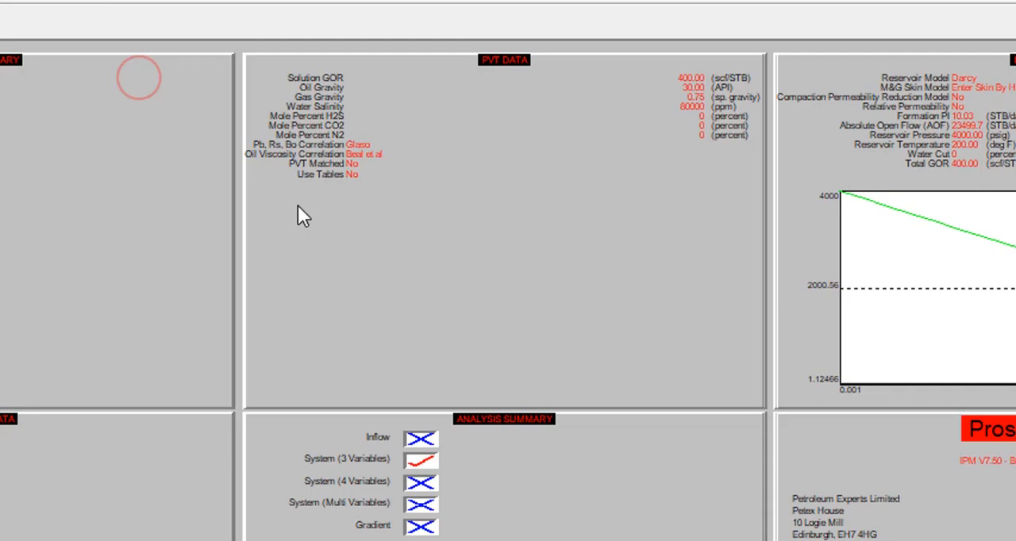
pyautogui.click(205, 31)
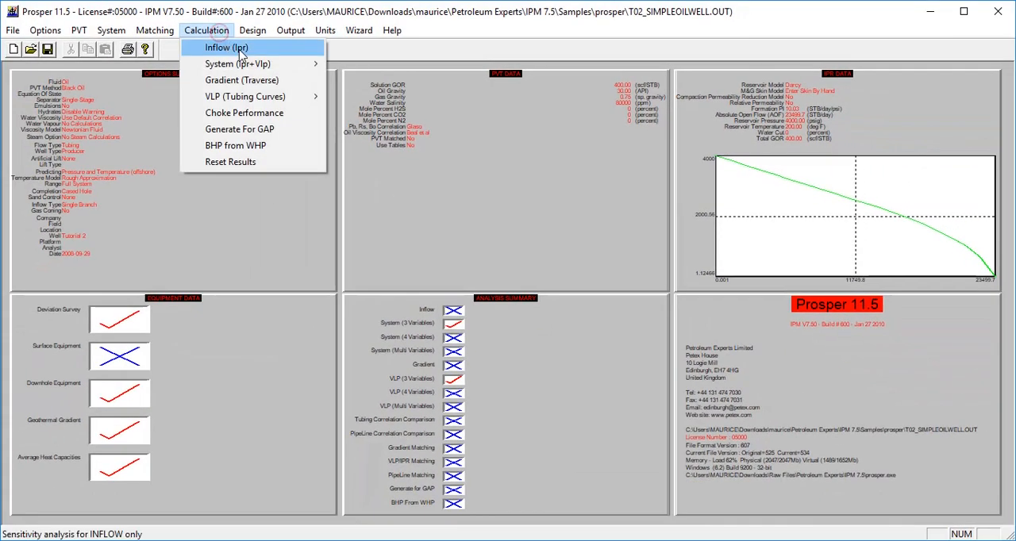
pyautogui.moveTo(237, 63)
pyautogui.click(453, 150)
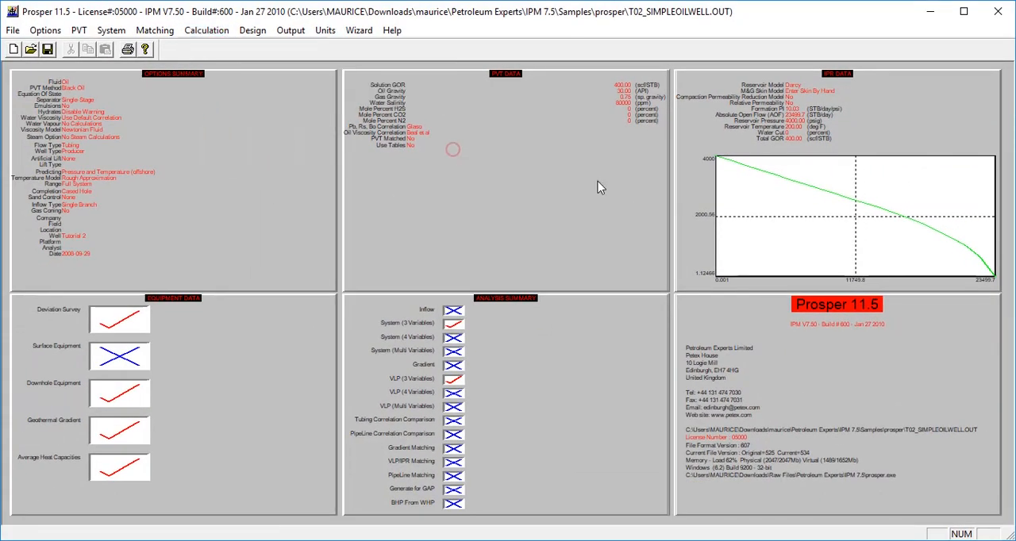
pyautogui.click(832, 179)
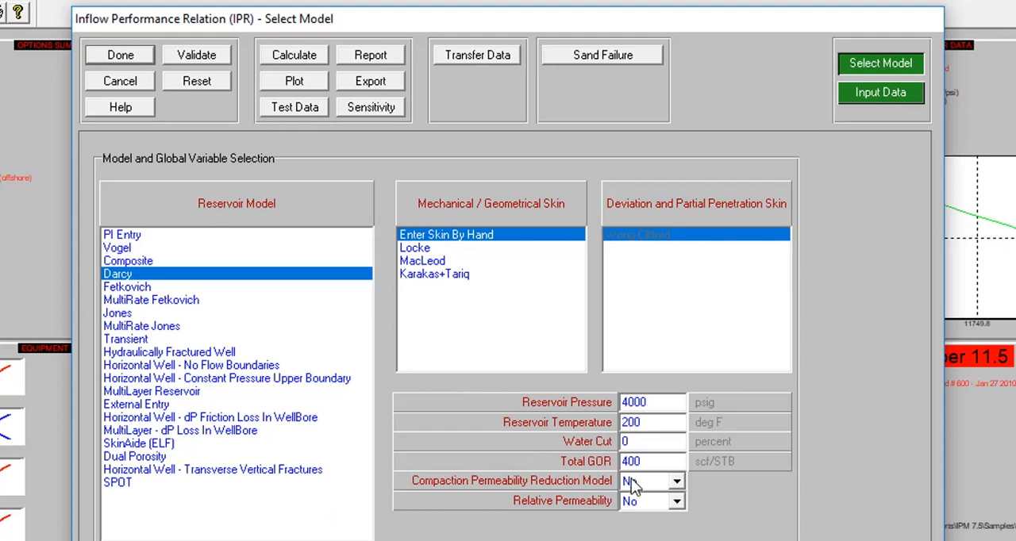
# Plot the Darcy IPR curve showing AOF about 23,500 STB/day and PI 10.03, then close the plot.
pyautogui.click(294, 81)
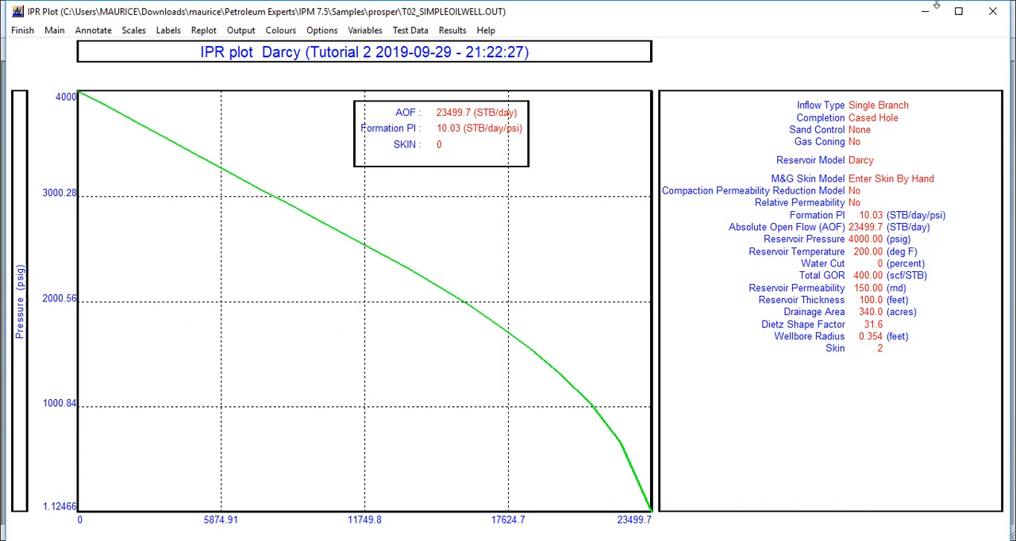
pyautogui.click(992, 11)
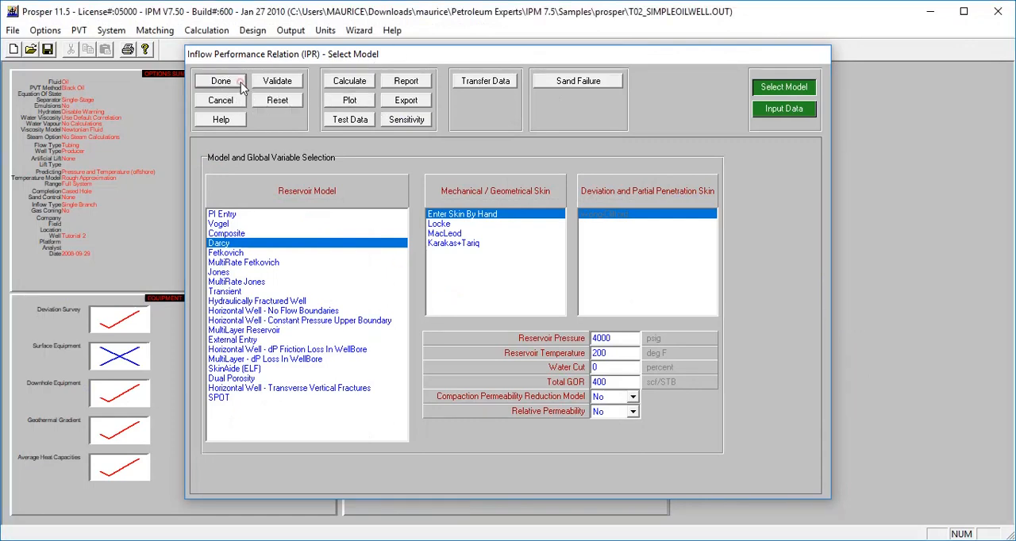
# Leave the inflow settings and start a System (Ipr+Vlp) 3 Variables analysis.
pyautogui.click(220, 81)
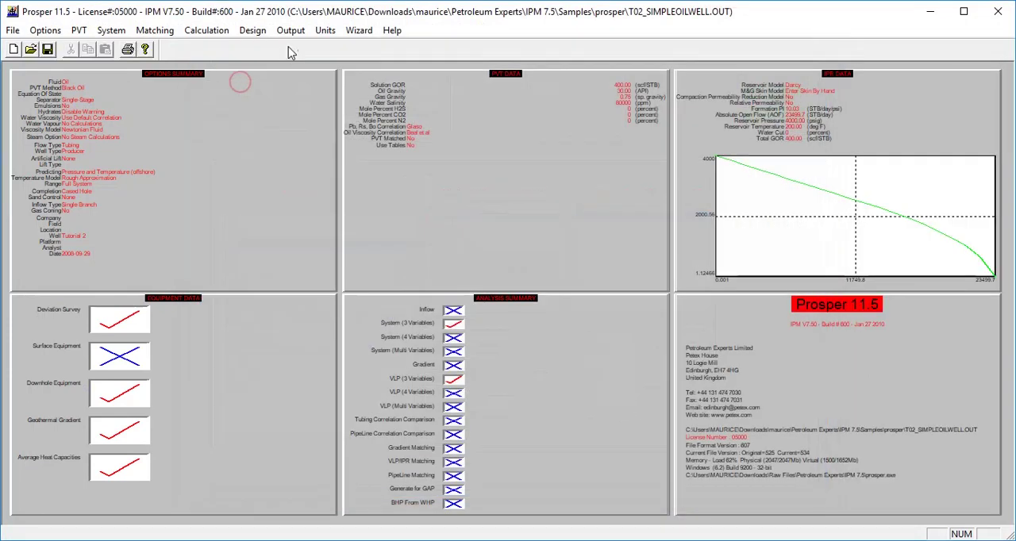
pyautogui.click(206, 30)
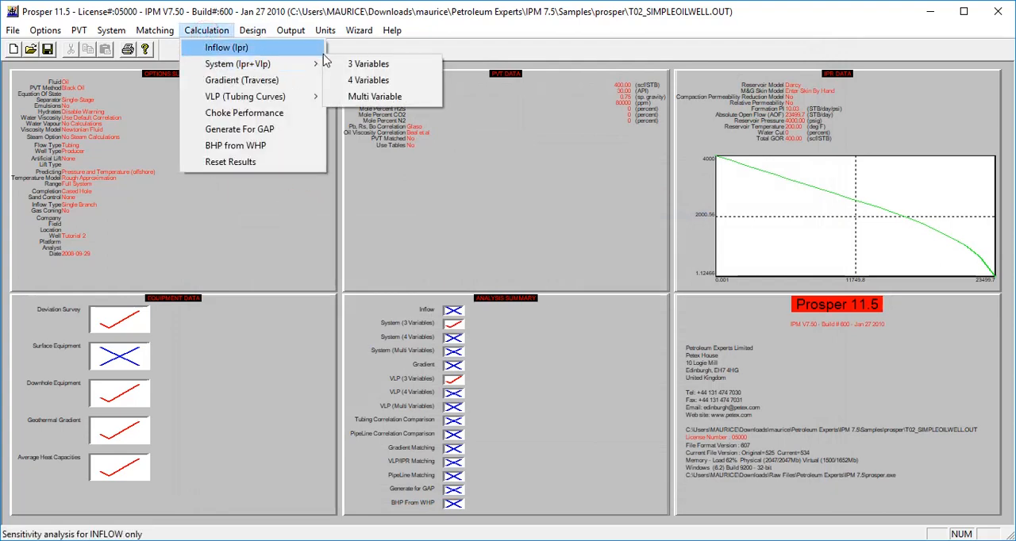
pyautogui.click(346, 63)
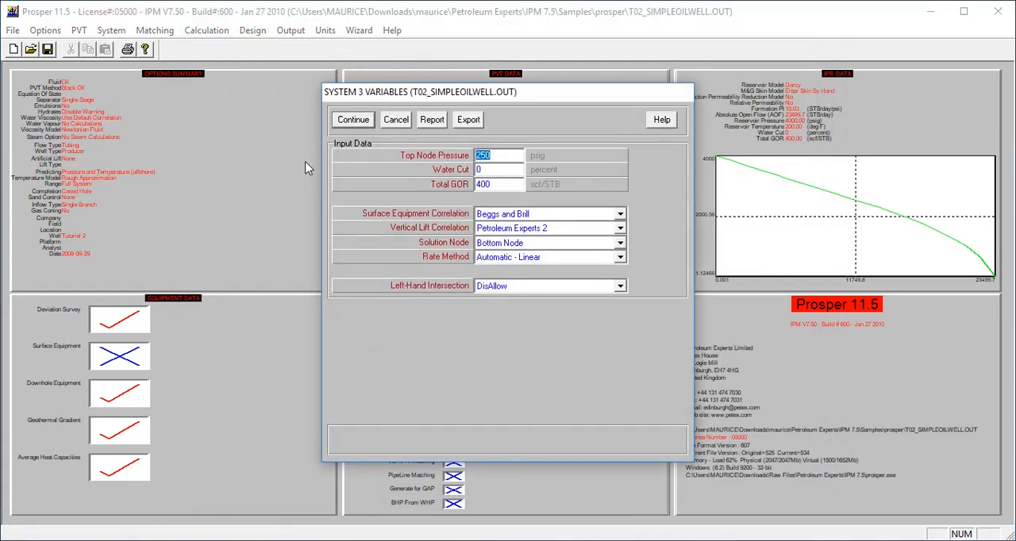
# Run the system calculation without sensitivity variables, giving 12,282.4 STB/day at 2,468.69 psig, then return to the overview.
pyautogui.click(353, 119)
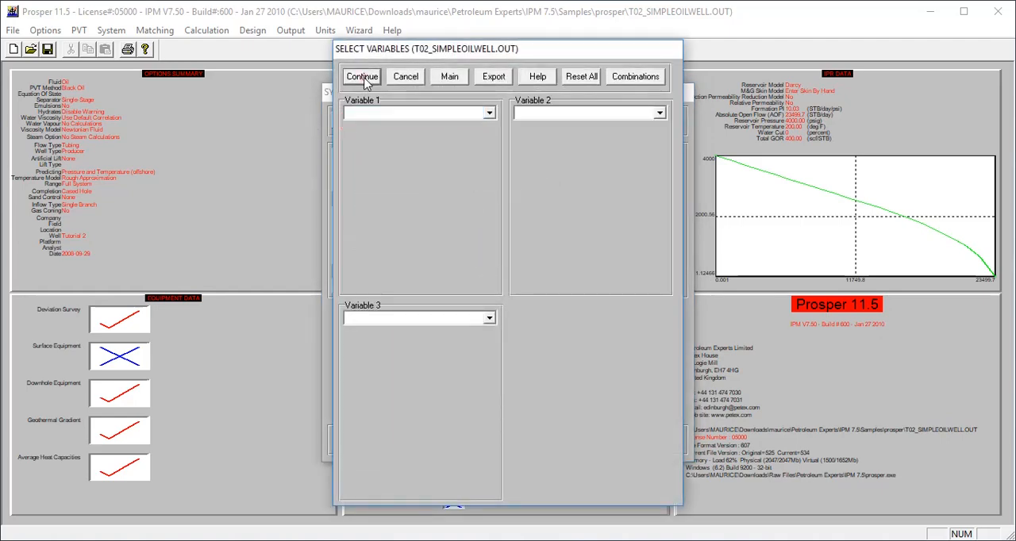
pyautogui.click(361, 76)
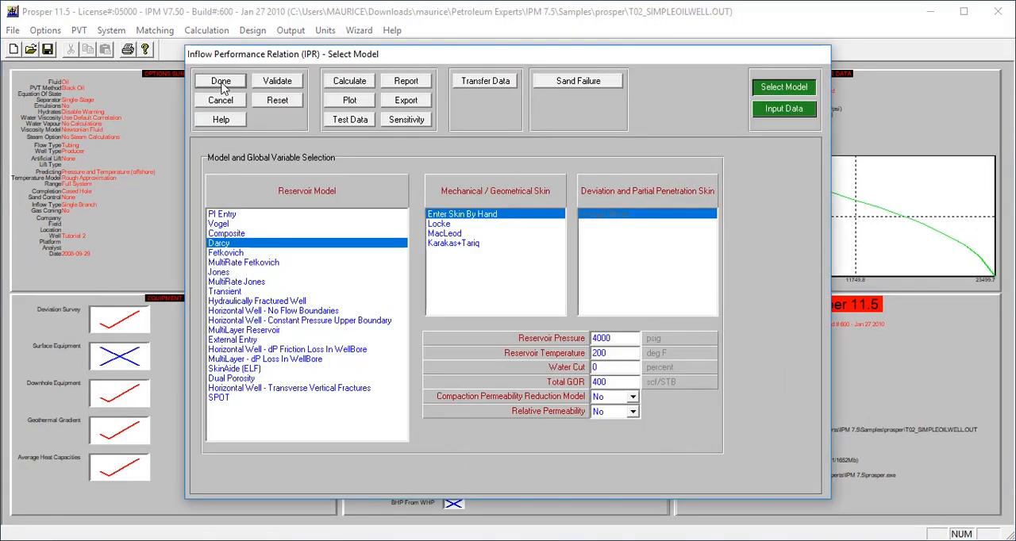
pyautogui.click(221, 81)
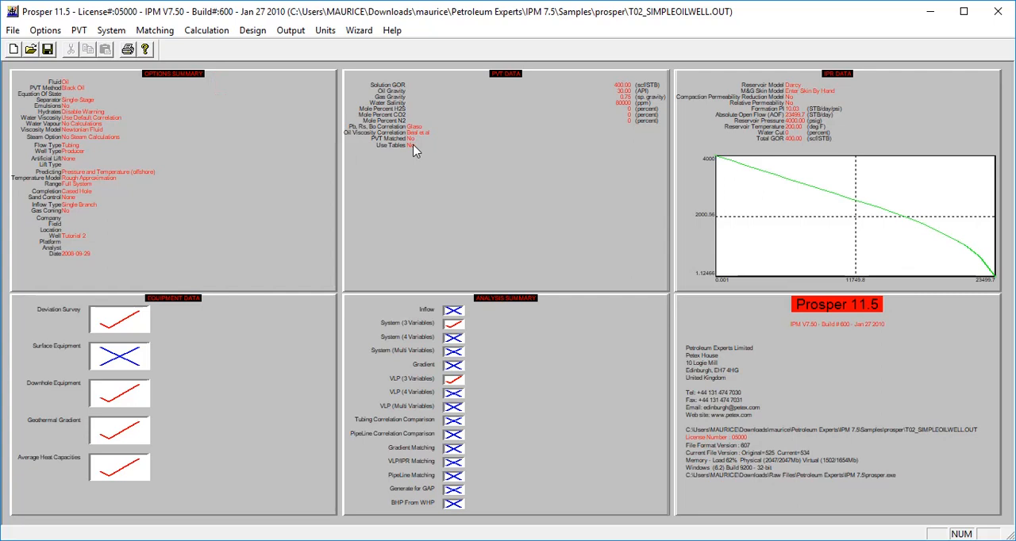
# Start Choke Performance calculations set to Predict Choke Setting with the ELF method and GOR 400.
pyautogui.click(207, 30)
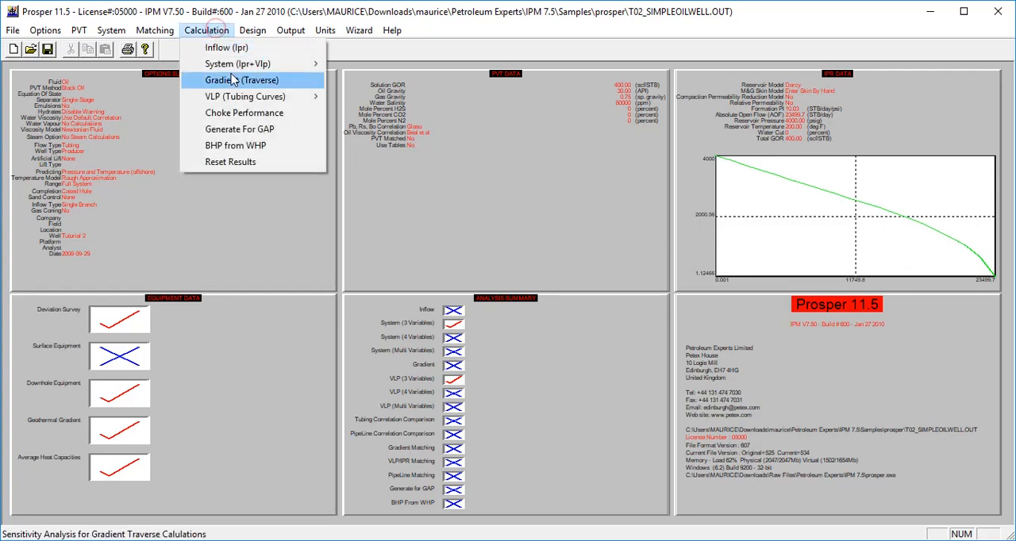
pyautogui.click(248, 114)
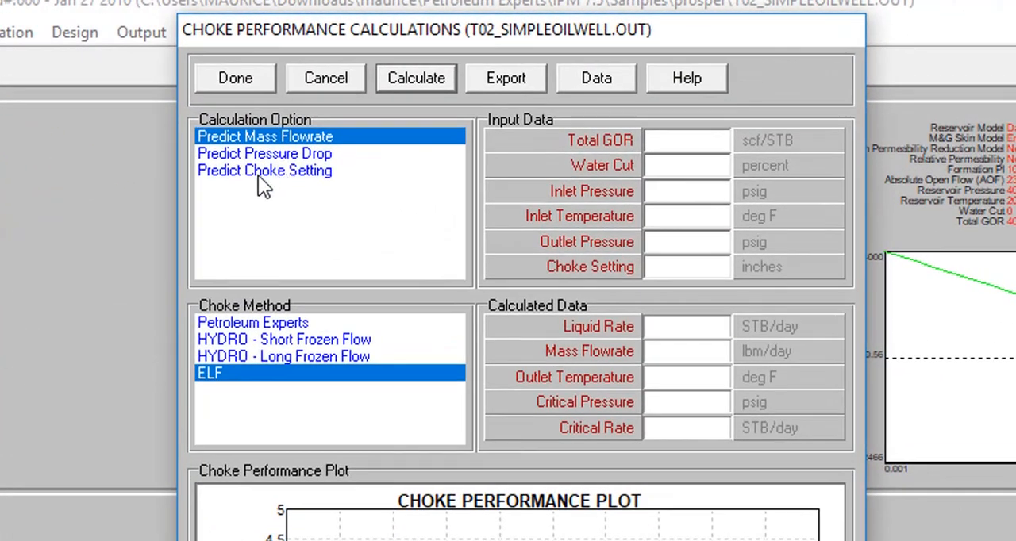
pyautogui.click(259, 175)
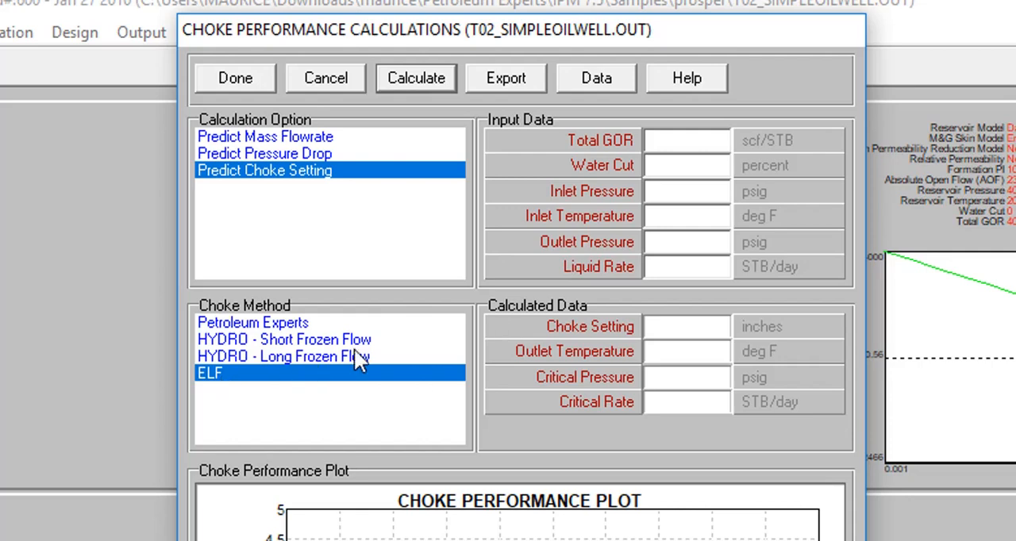
# Enter choke inputs: GOR and water cut, inlet 1200 psig, 85 deg F, outlet 1000 psig, liquid rate 12282 STB/day.
pyautogui.click(688, 141)
pyautogui.write('400')
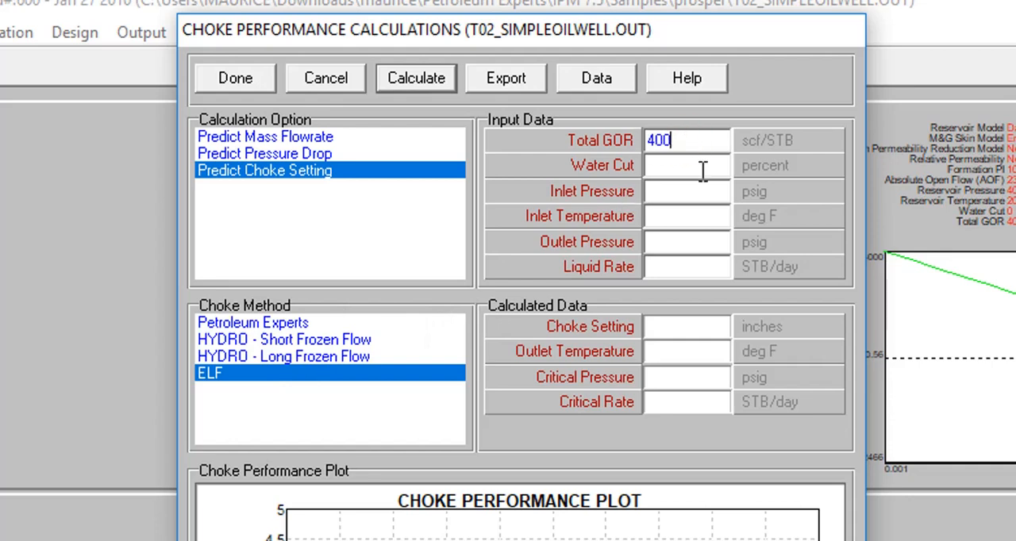
pyautogui.click(701, 166)
pyautogui.write('0')
pyautogui.click(713, 191)
pyautogui.write('1200')
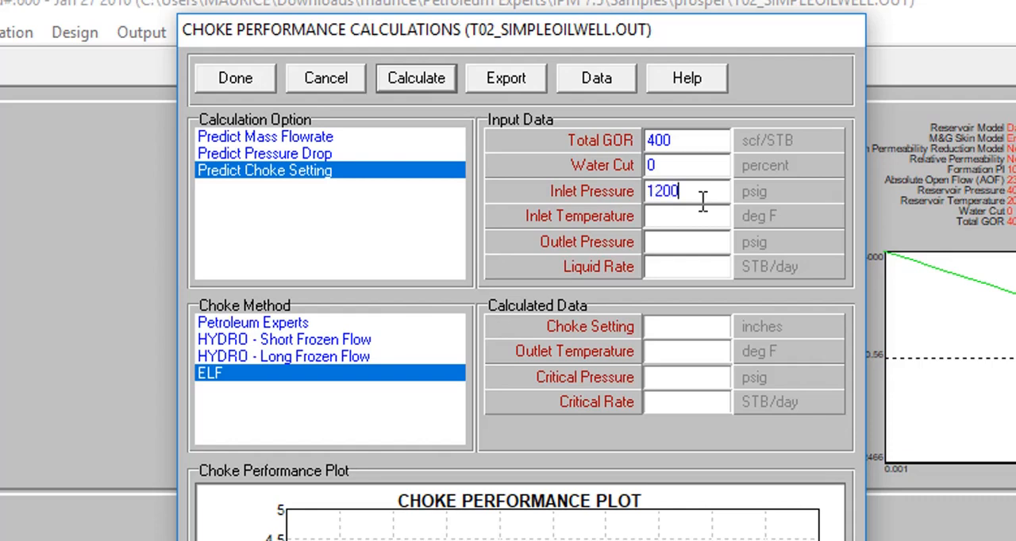
pyautogui.click(674, 216)
pyautogui.write('85')
pyautogui.click(688, 240)
pyautogui.write('100')
pyautogui.write('0')
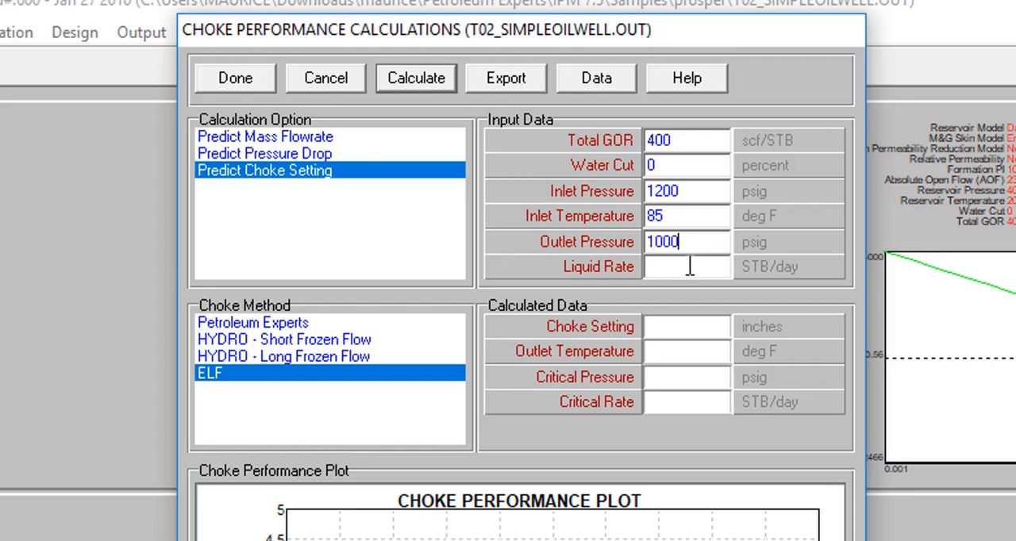
pyautogui.click(689, 267)
pyautogui.write('12')
pyautogui.write('2')
pyautogui.write('82')
# Calculate the required choke setting, 1.07526 inches, with critical pressure, critical rate and plot.
pyautogui.click(416, 82)
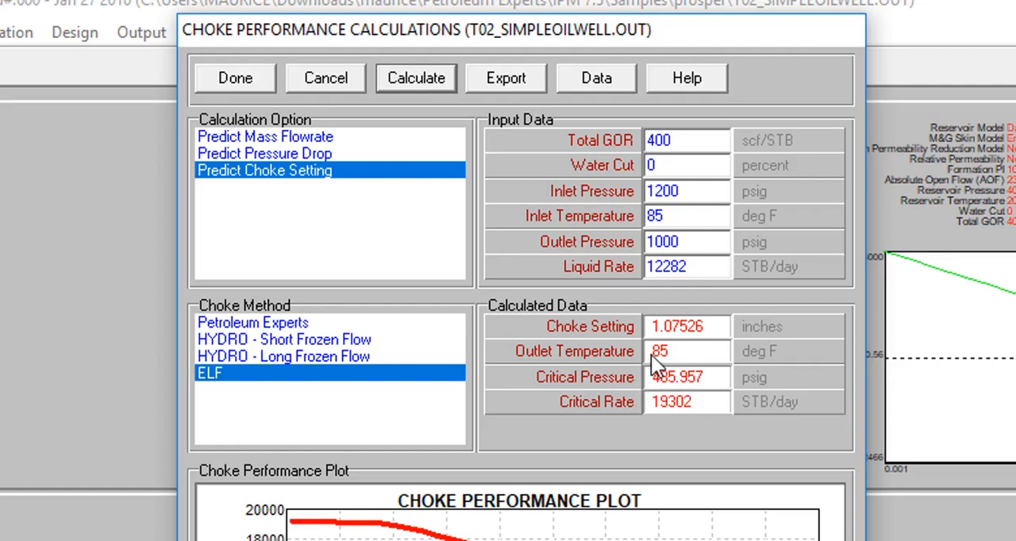
# Predict mass flowrate 4,053,550 lbm/day for the 1.07526-inch choke, then select Predict Pressure Drop.
pyautogui.click(294, 137)
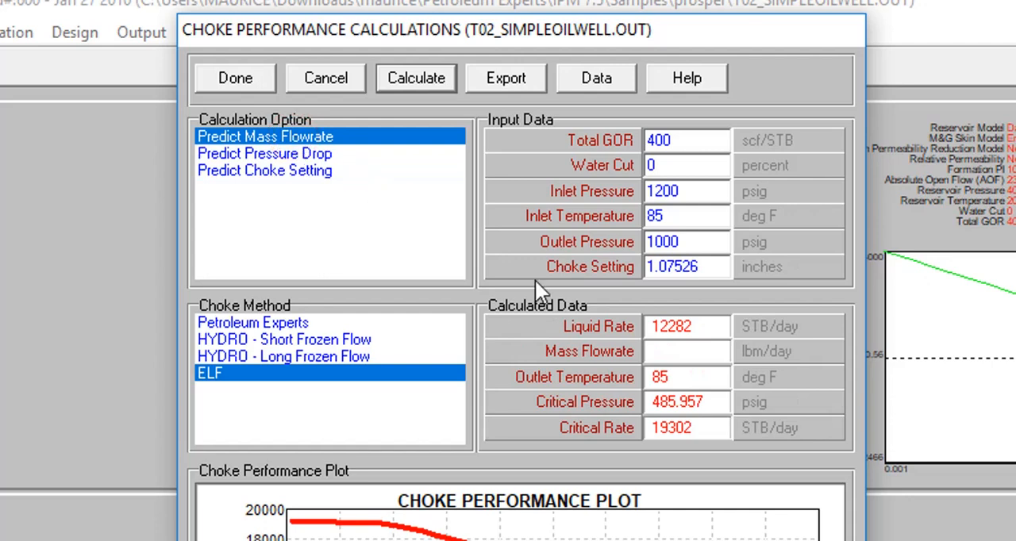
pyautogui.click(396, 77)
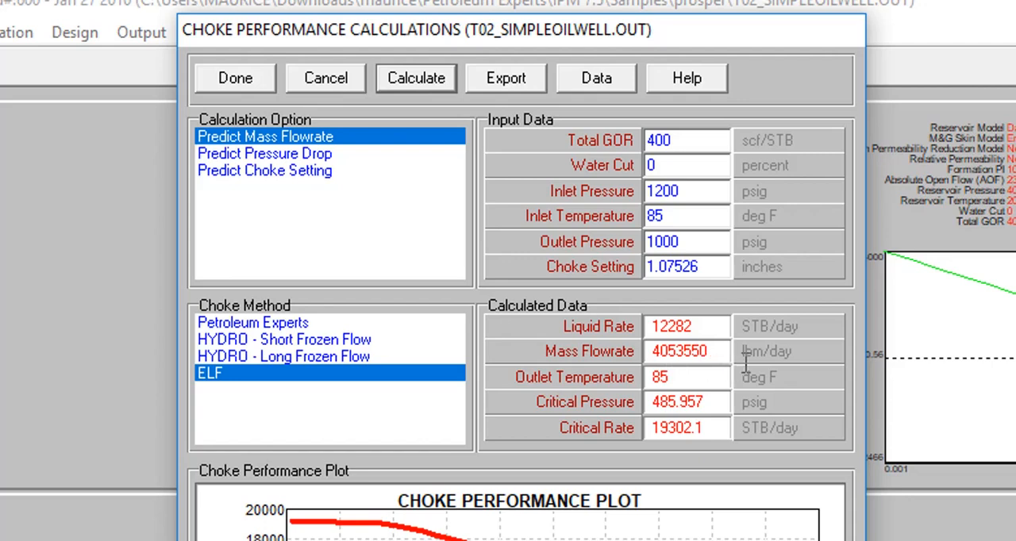
pyautogui.click(301, 157)
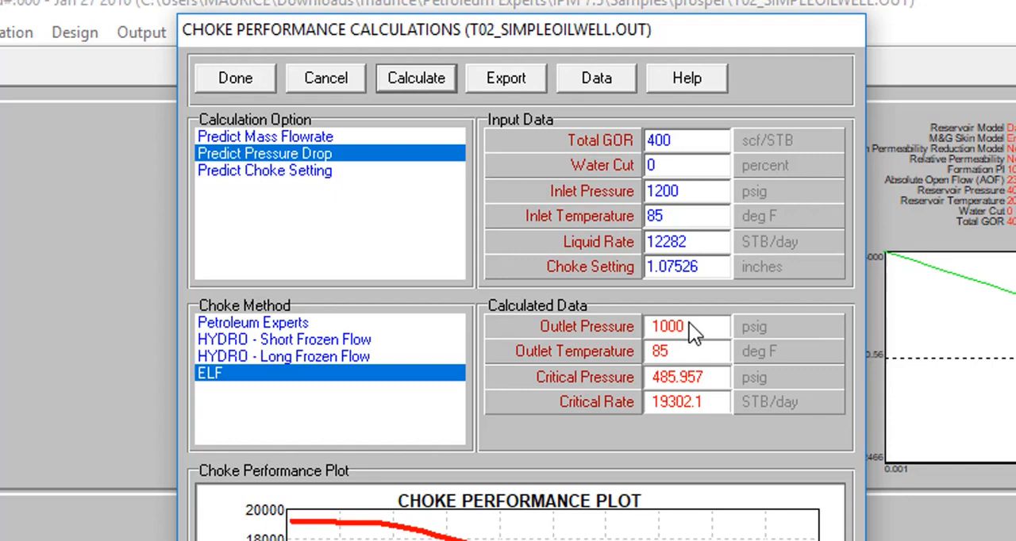
# Calculate the choke pressure drop, giving outlet pressure 997.412 psig and the performance curve.
pyautogui.click(418, 78)
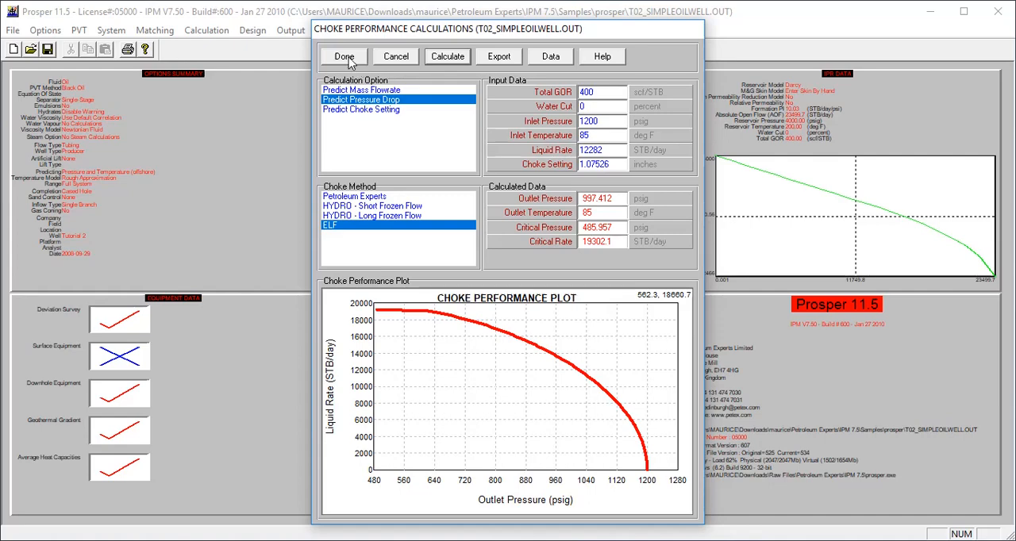
# Close the Choke Performance Calculations dialog and return to the main summary.
pyautogui.click(344, 56)
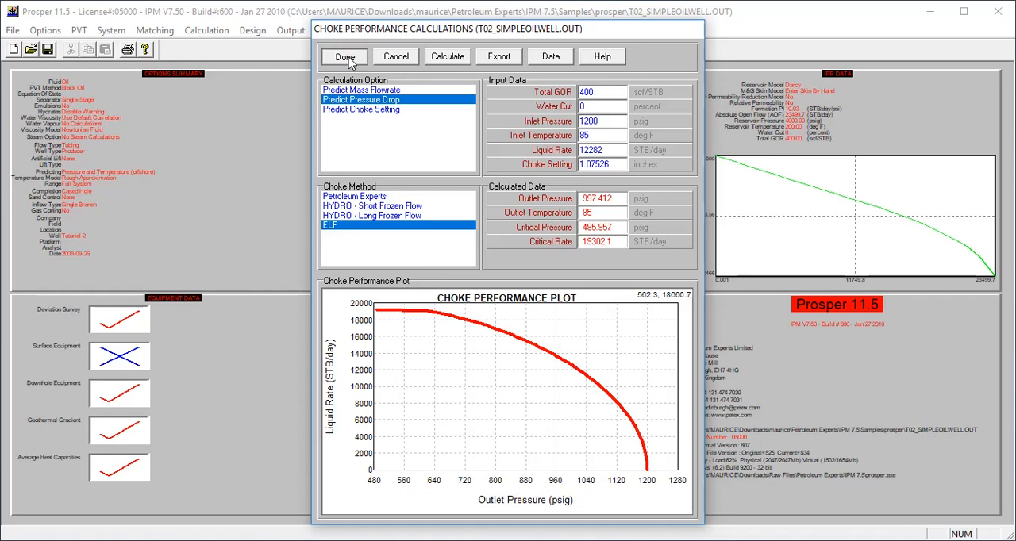